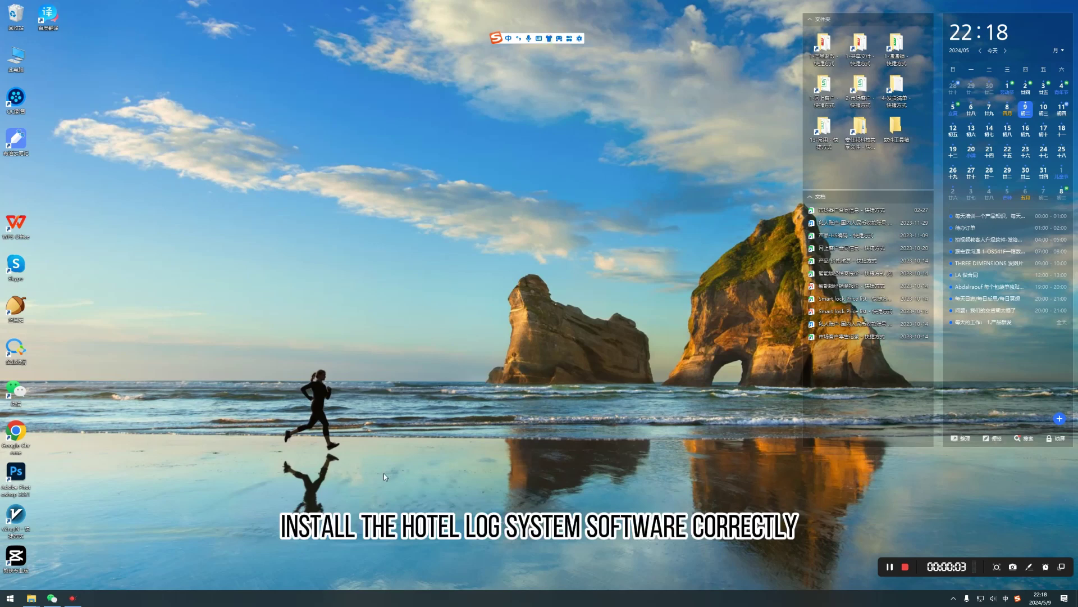
Launch Chrome, load ospon.com, and go to Download under CUSTOMER SERVICE
{"action": "left_click", "coordinate": [10, 598]}
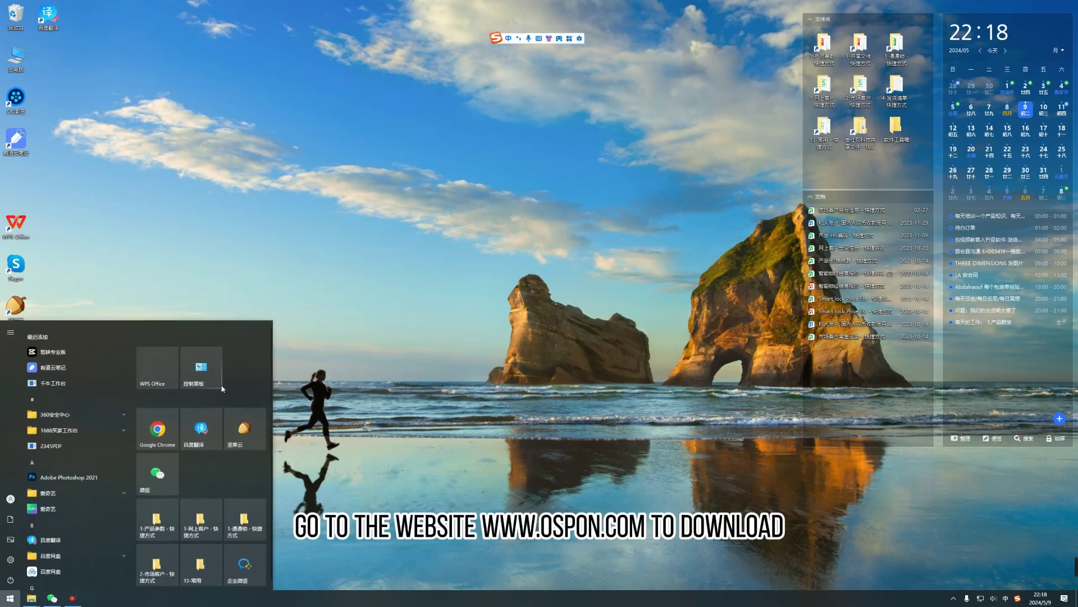
{"action": "left_click", "coordinate": [158, 430]}
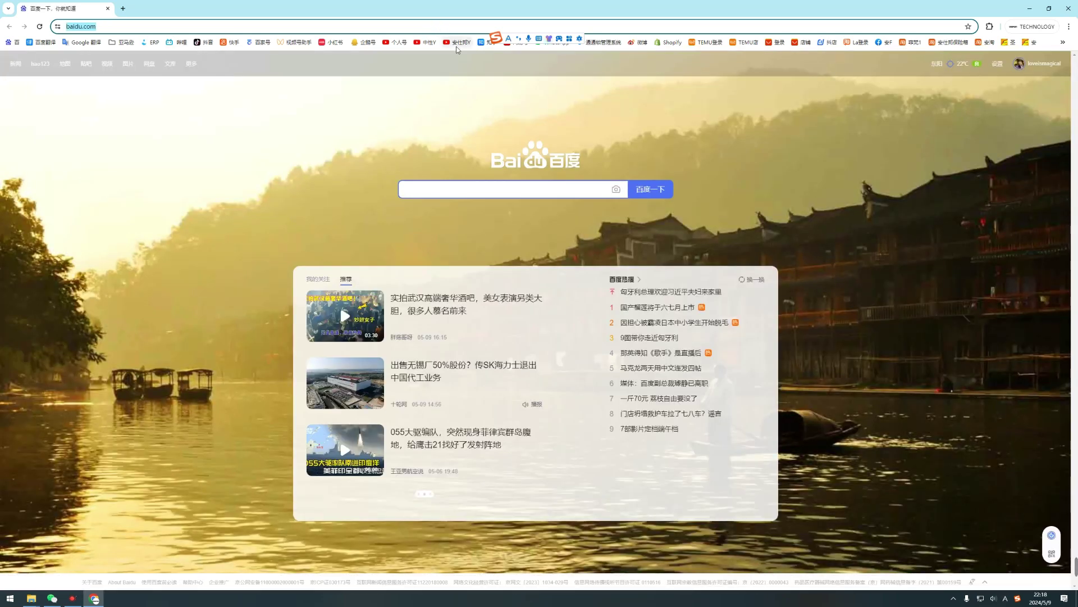
{"action": "type", "text": "ospon"}
{"action": "key", "text": "Return"}
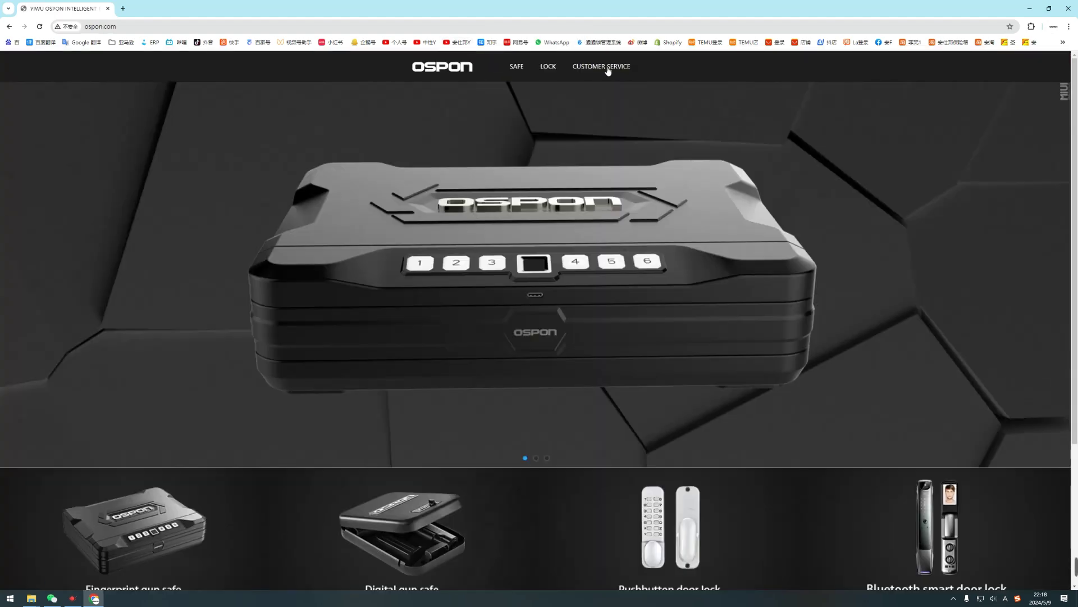
{"action": "mouse_move", "coordinate": [569, 76]}
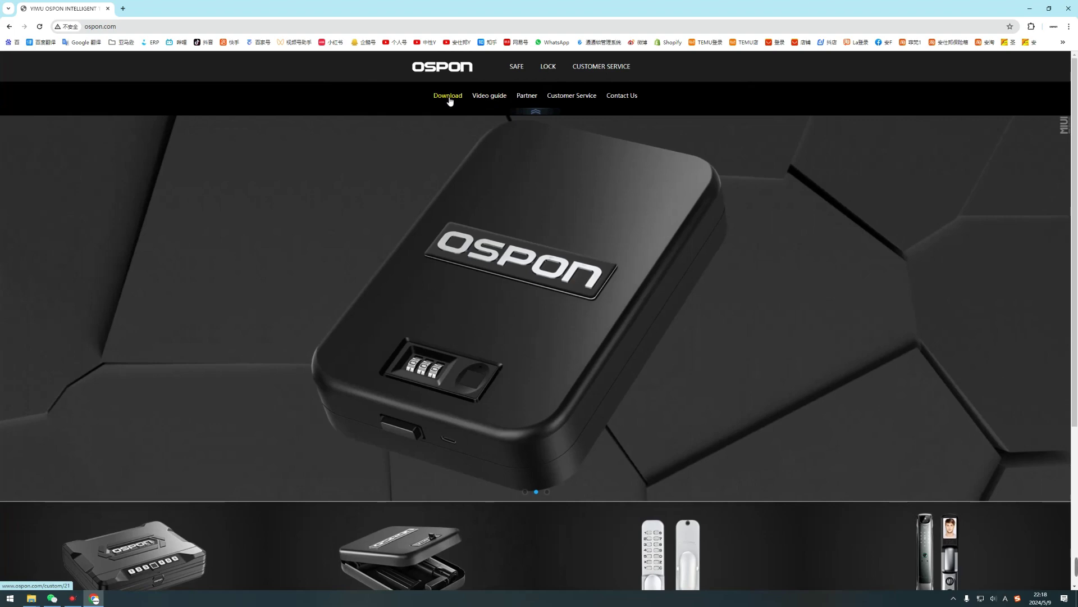
{"action": "left_click", "coordinate": [452, 100]}
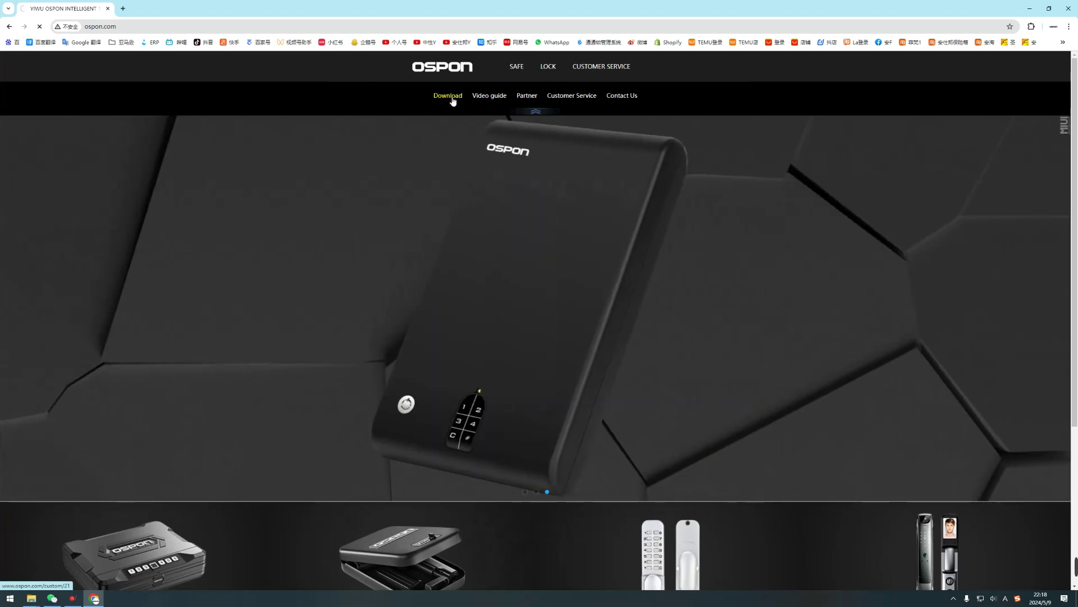
From the RFID hotel lock section, download HOTEL LOCK SOFTWARE.zip and HOTEL LOCK SOFTWARE UPDATE.zip, keeping both
{"action": "scroll", "coordinate": [487, 337], "scroll_direction": "down", "scroll_amount": 10}
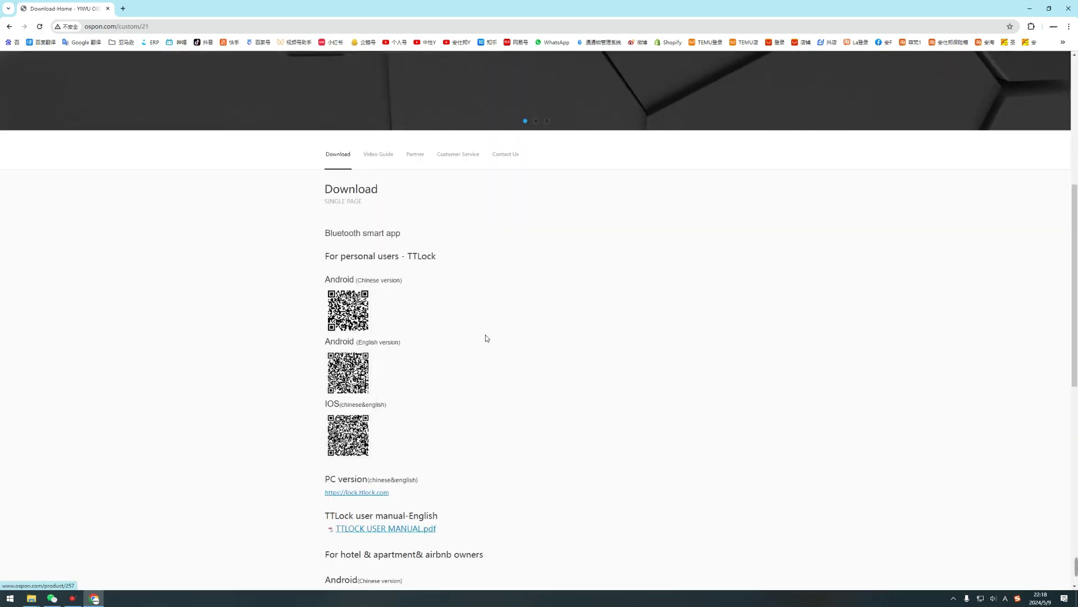
{"action": "scroll", "coordinate": [480, 344], "scroll_direction": "down", "scroll_amount": 5}
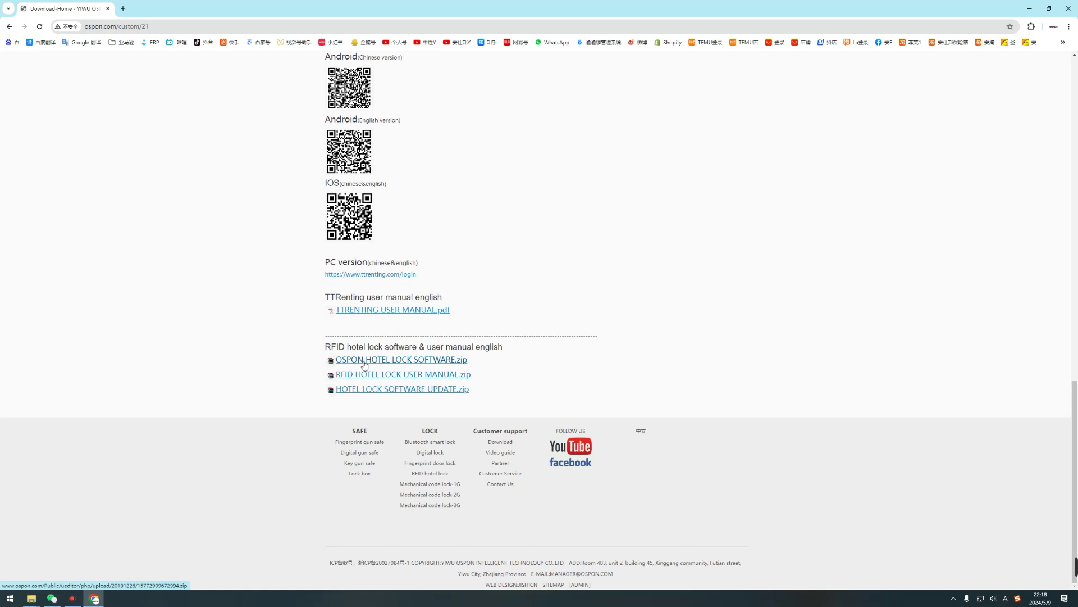
{"action": "left_click", "coordinate": [431, 360]}
{"action": "left_click", "coordinate": [398, 390]}
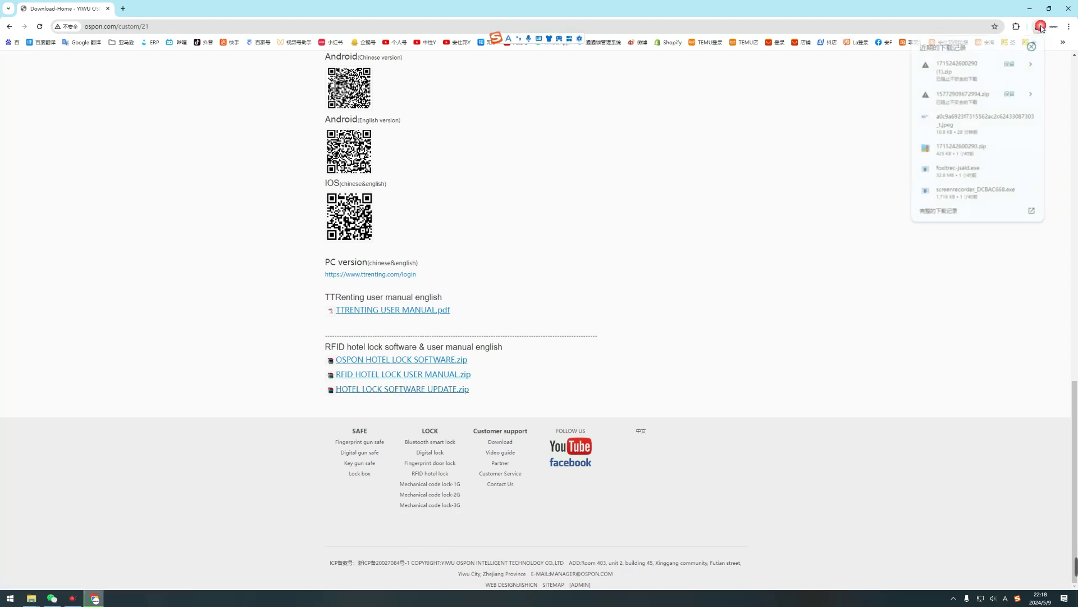
{"action": "left_click", "coordinate": [1009, 93]}
{"action": "left_click", "coordinate": [1010, 63]}
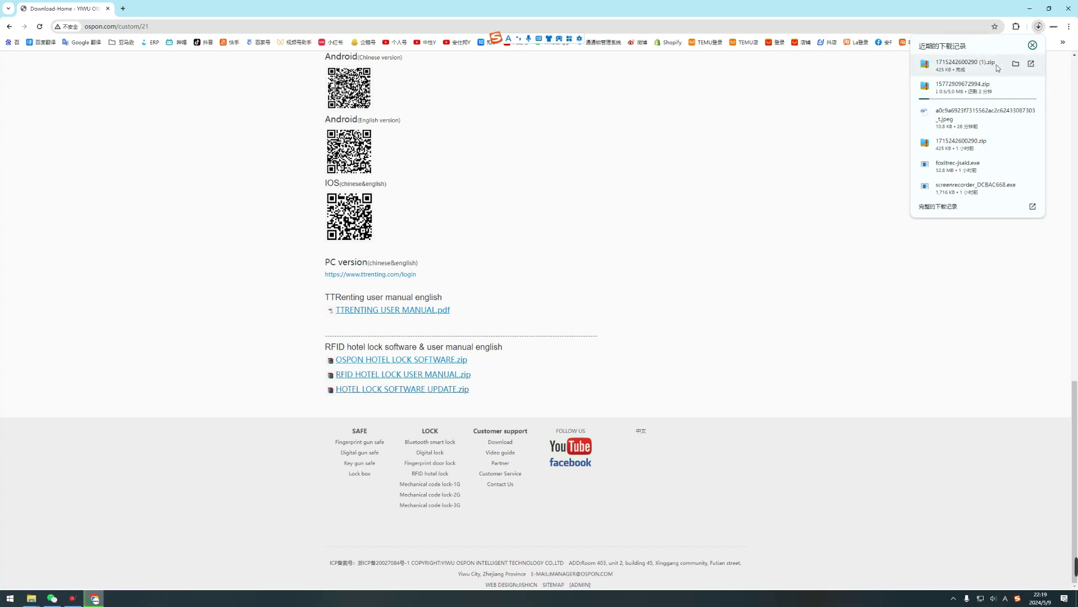
{"action": "left_click", "coordinate": [1015, 63]}
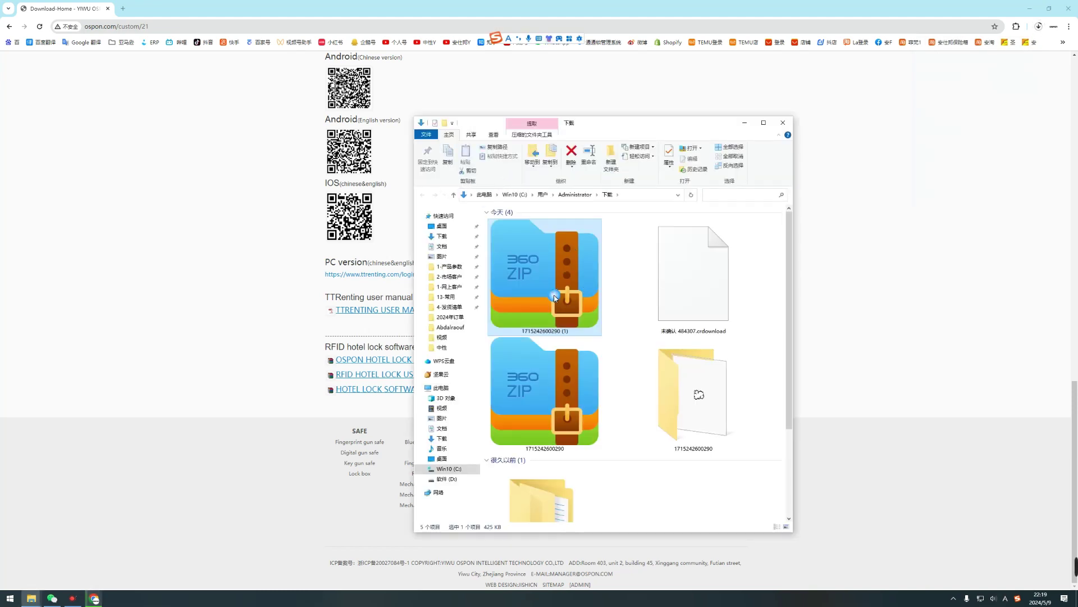
{"action": "right_click", "coordinate": [553, 304]}
{"action": "left_click", "coordinate": [592, 319]}
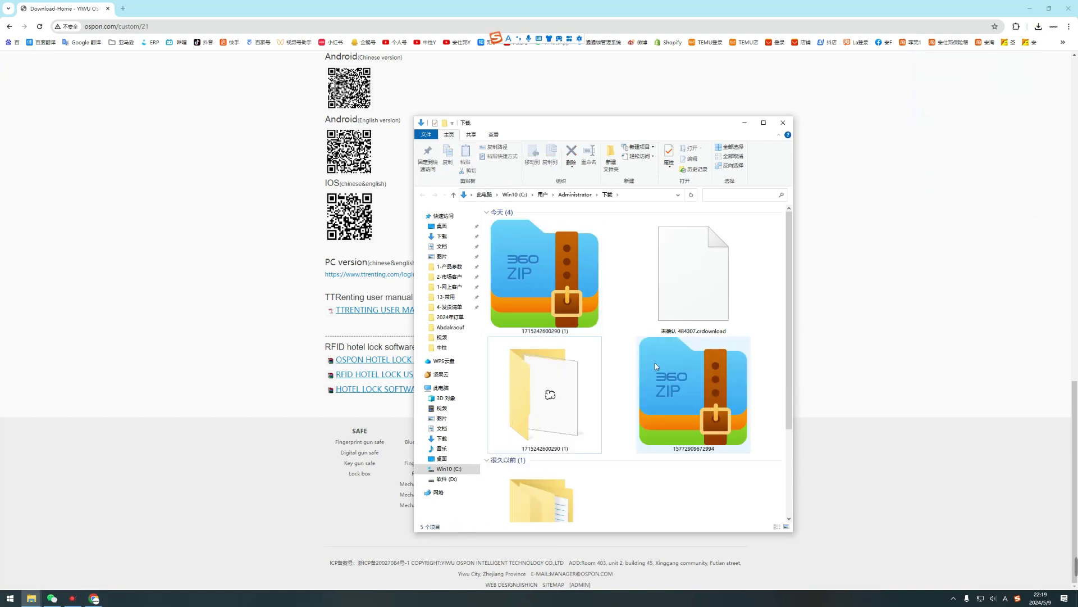
{"action": "right_click", "coordinate": [690, 399]}
{"action": "left_click", "coordinate": [719, 129]}
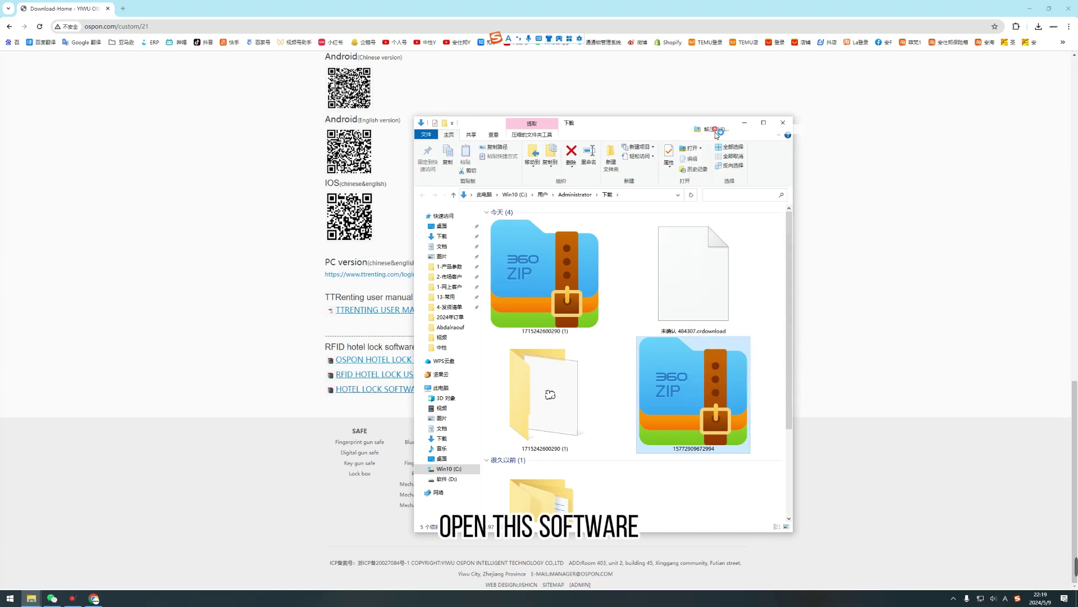
{"action": "left_click", "coordinate": [603, 313]}
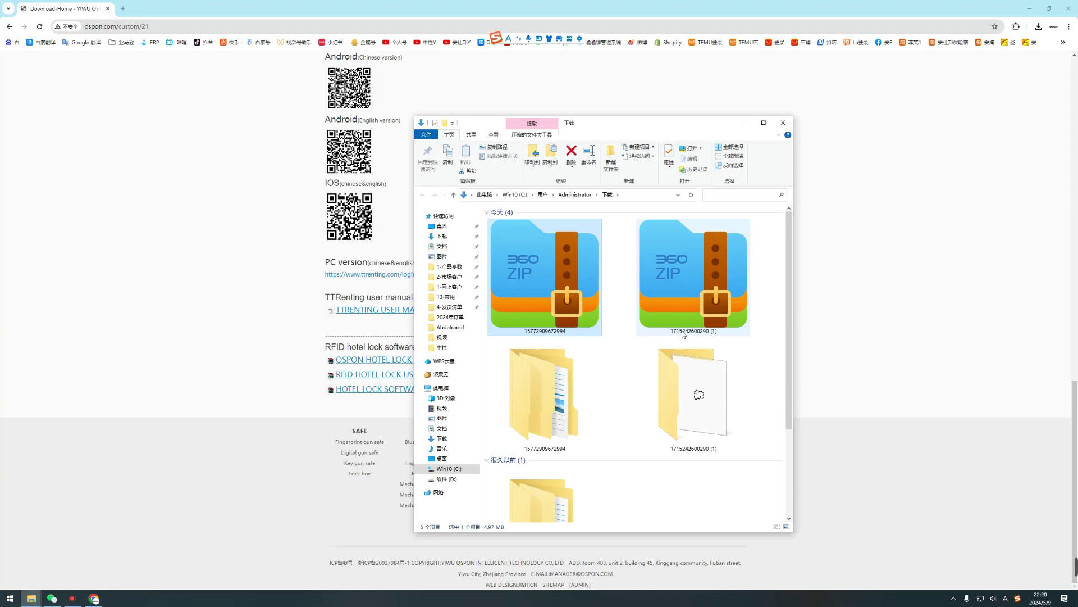
{"action": "double_click", "coordinate": [537, 403]}
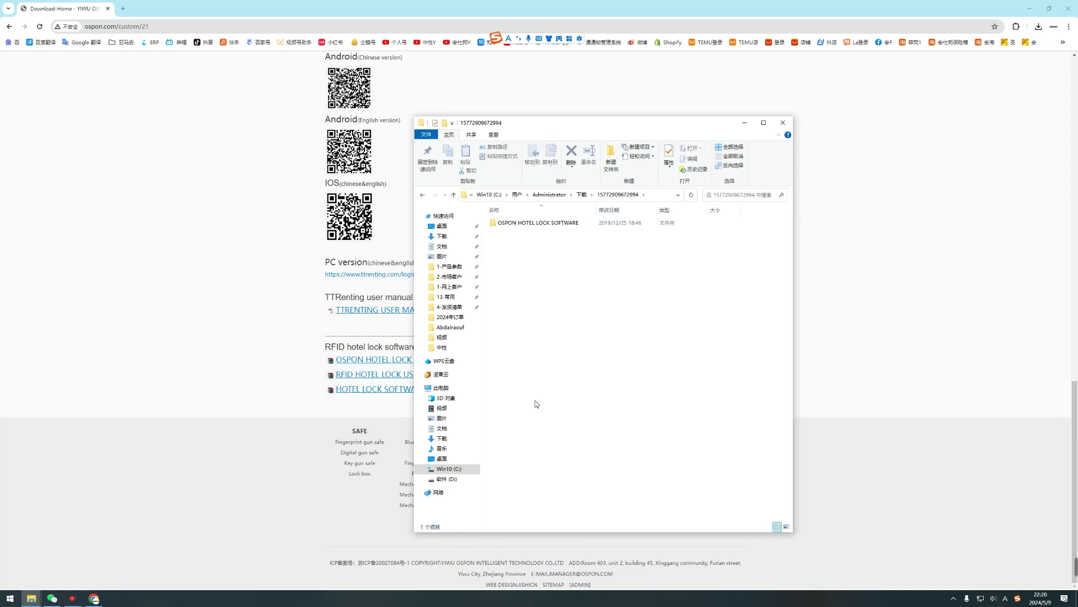
{"action": "double_click", "coordinate": [540, 224]}
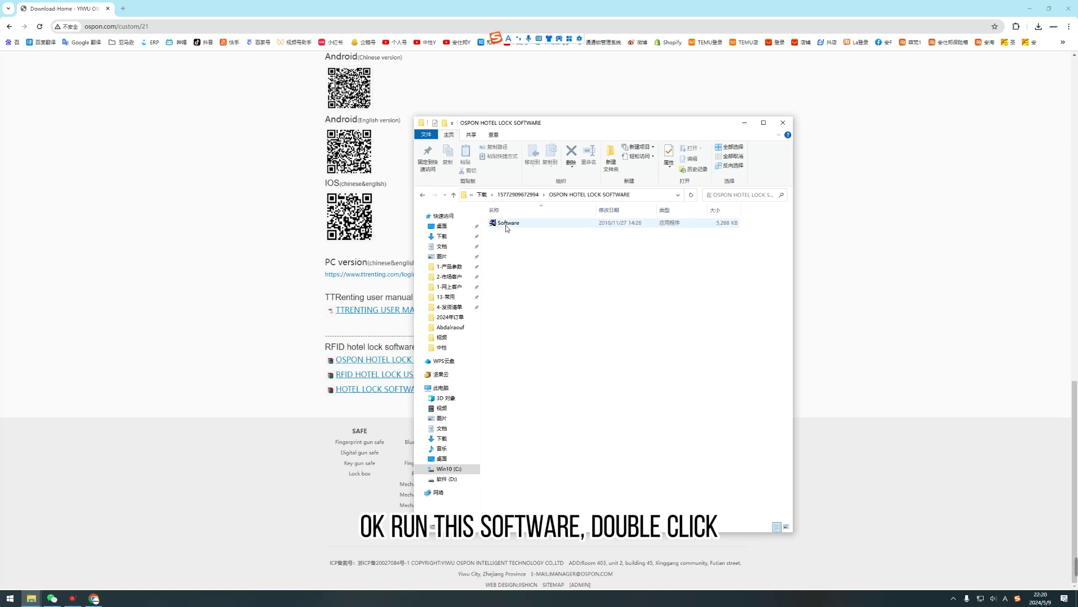
{"action": "double_click", "coordinate": [506, 224]}
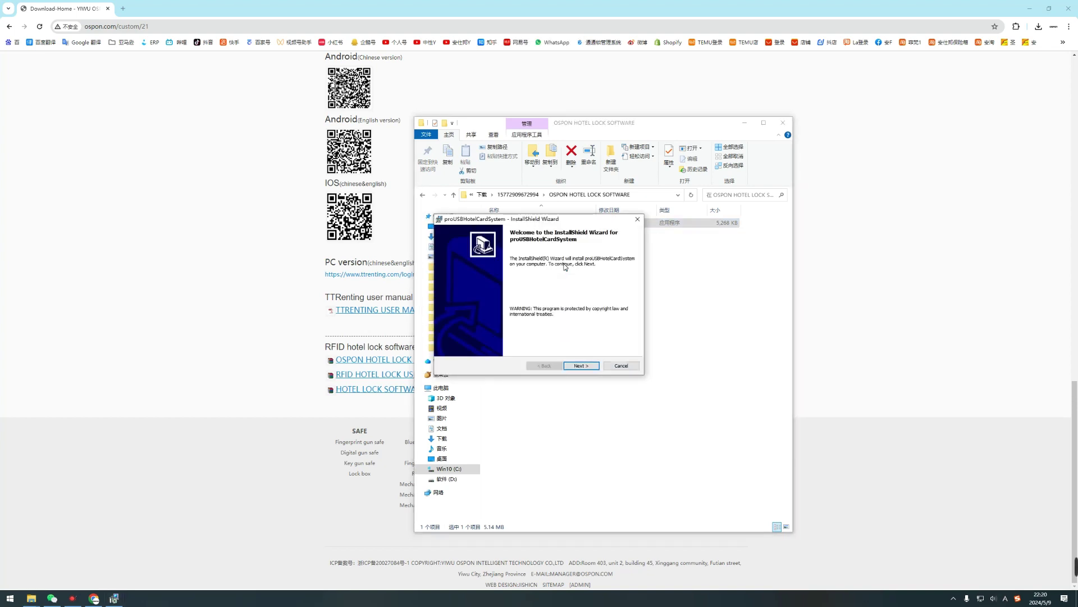
{"action": "left_click", "coordinate": [581, 365]}
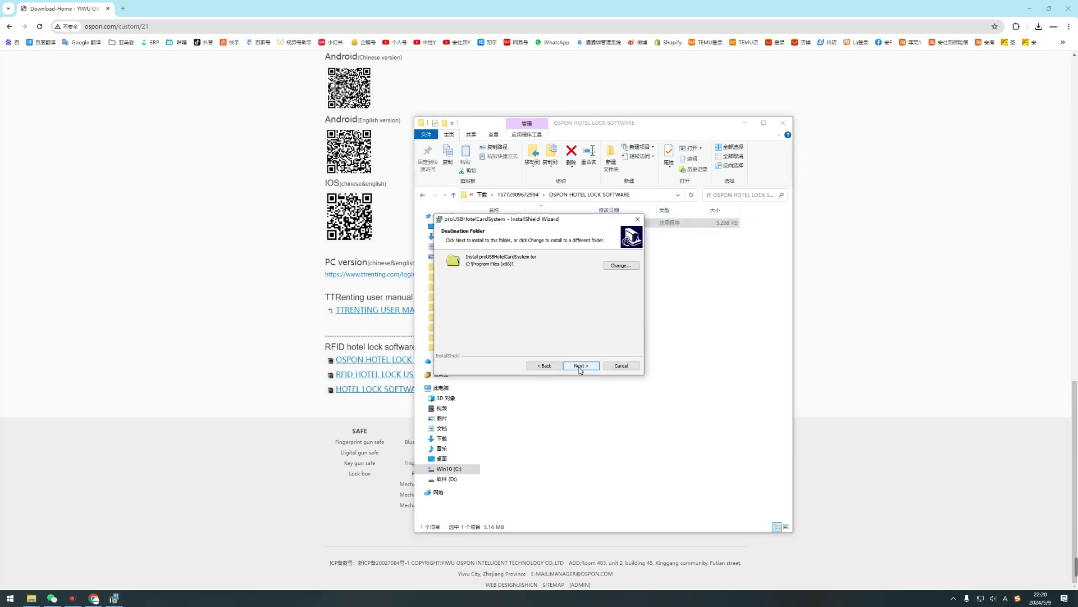
{"action": "left_click", "coordinate": [581, 367]}
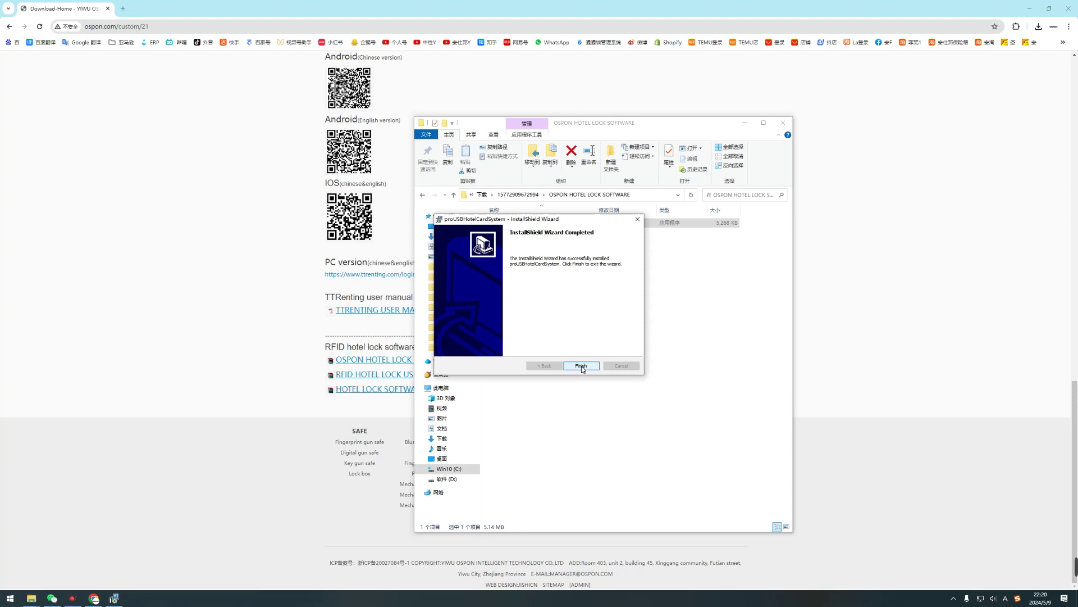
{"action": "left_click", "coordinate": [581, 367]}
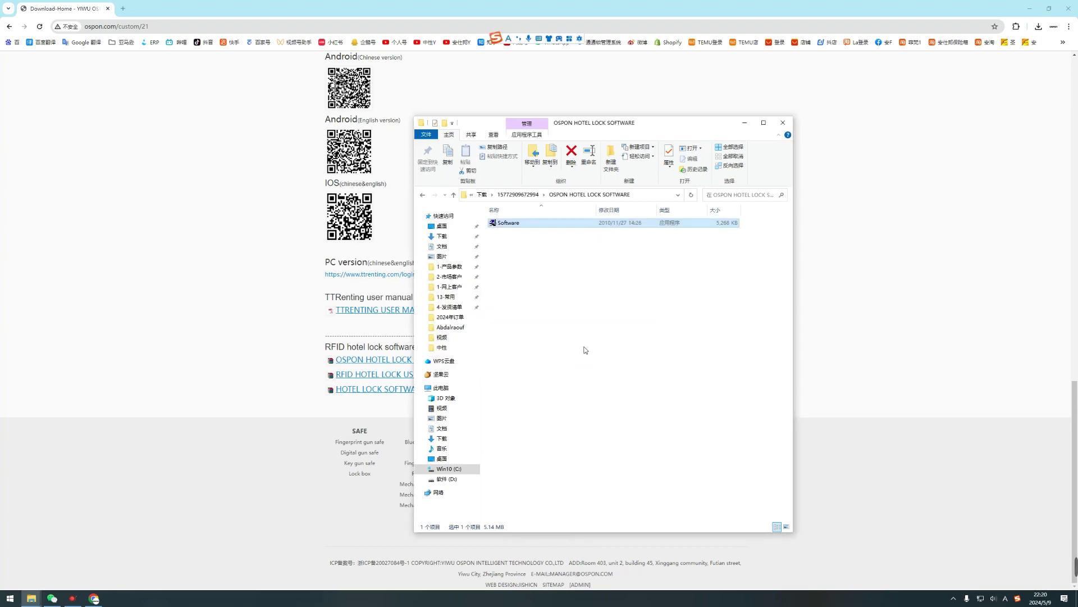
Launch the proUSB lock program from the desktop and dismiss the E0029 communication error
{"action": "key", "text": "super+d"}
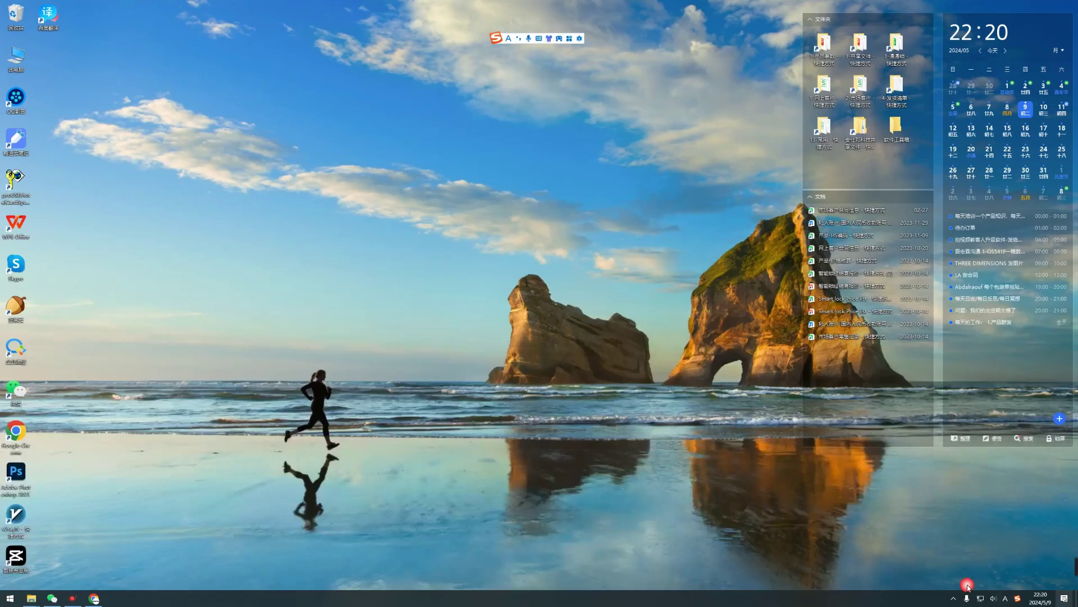
{"action": "double_click", "coordinate": [7, 193]}
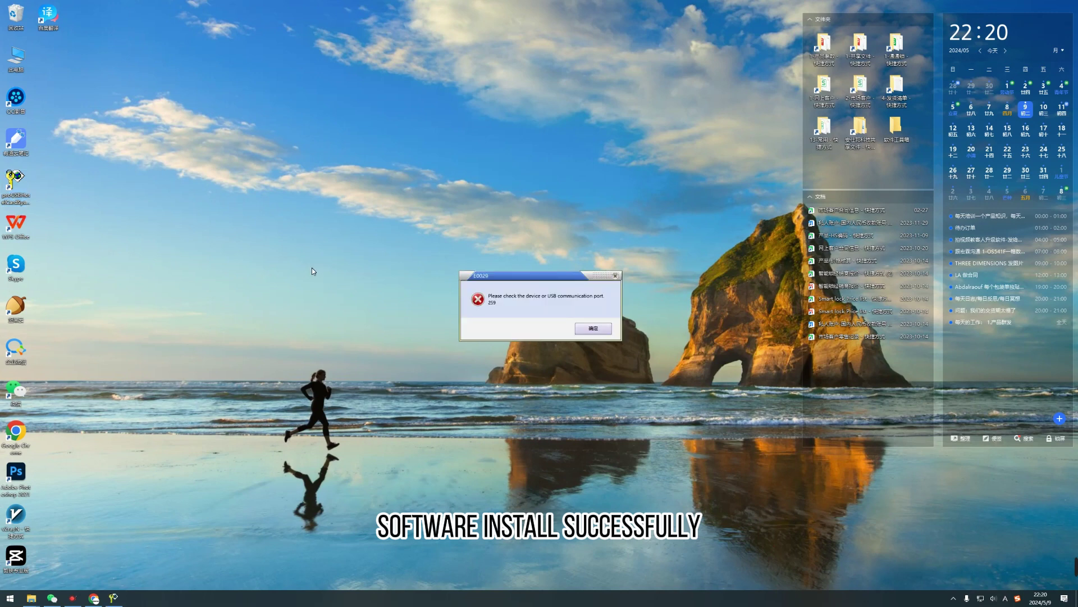
{"action": "left_click", "coordinate": [591, 328]}
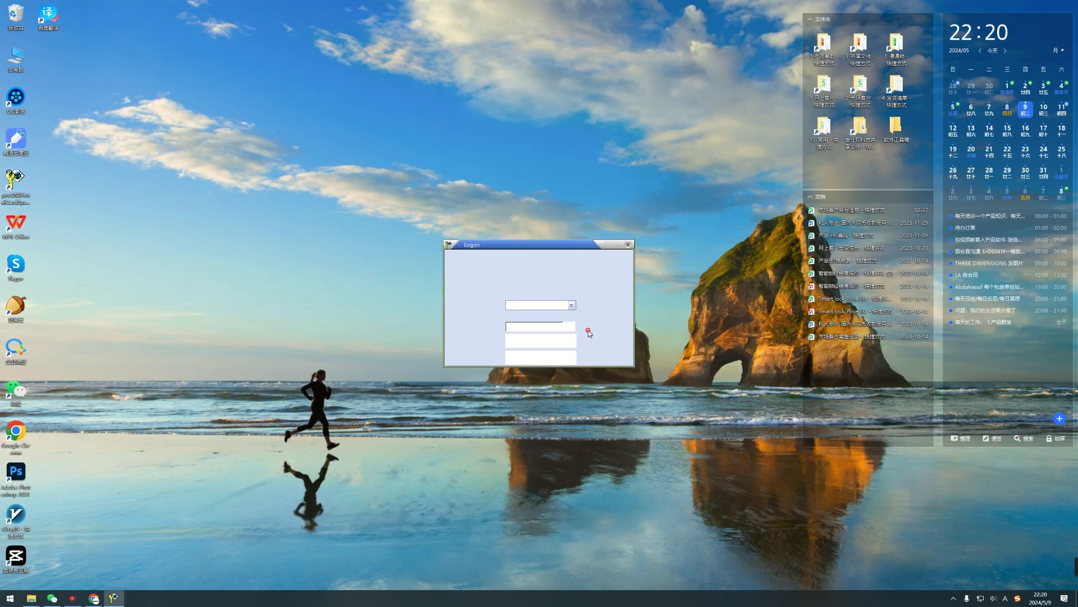
Log in with operator code Admin, then exit the old-version main window
{"action": "left_click", "coordinate": [571, 305]}
{"action": "left_click", "coordinate": [543, 316]}
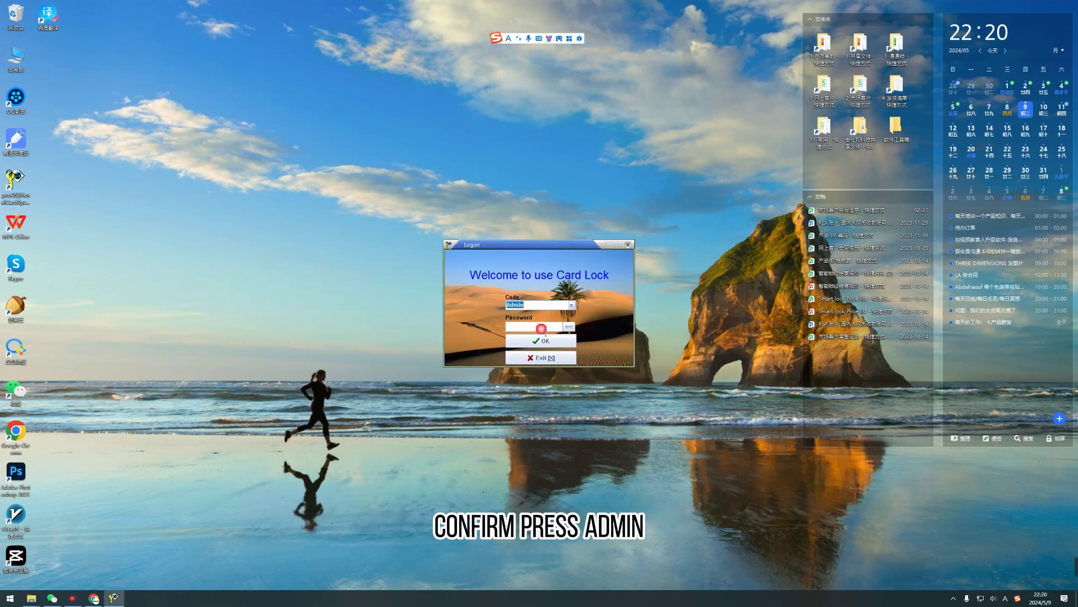
{"action": "left_click", "coordinate": [541, 341]}
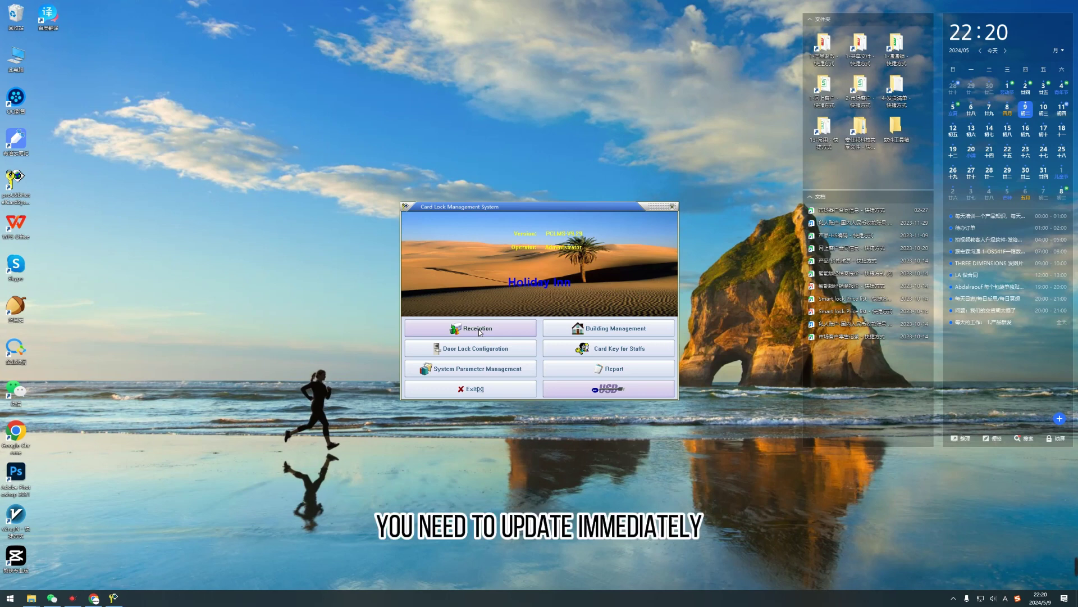
{"action": "left_click", "coordinate": [470, 390]}
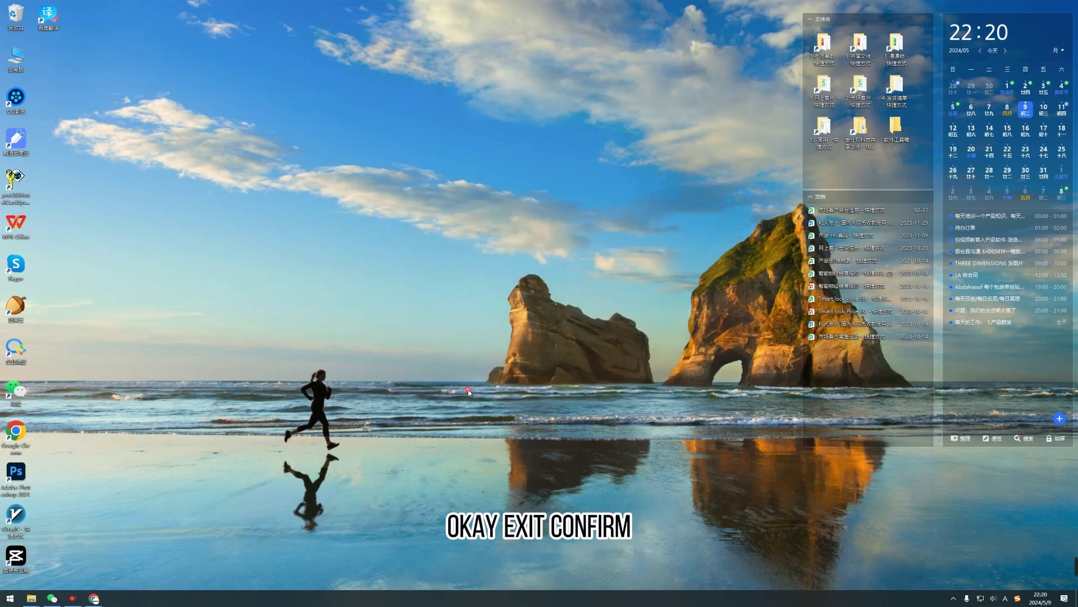
{"action": "left_click", "coordinate": [590, 328]}
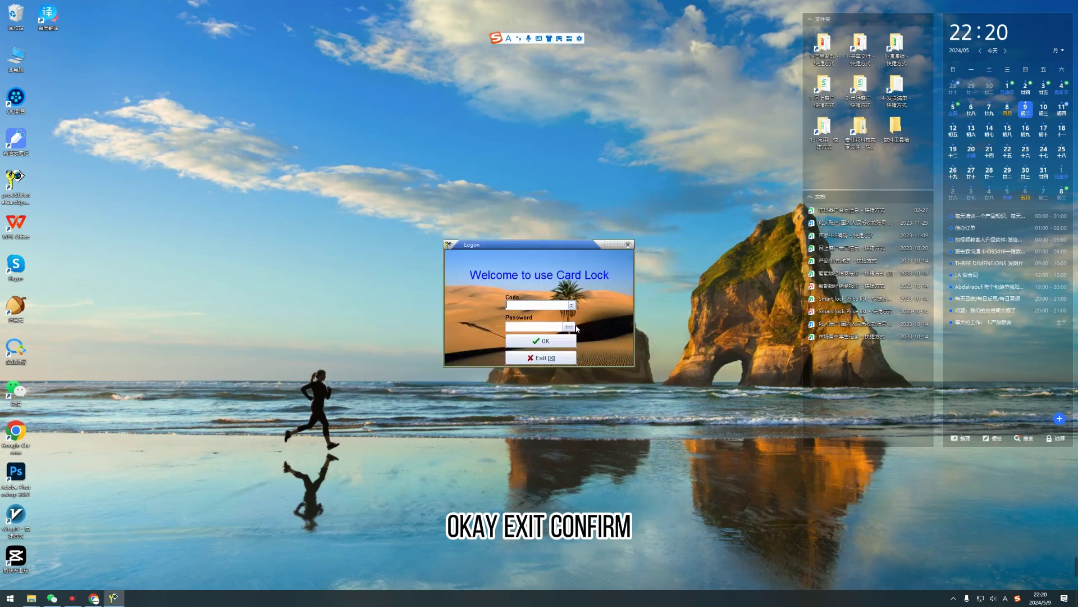
{"action": "left_click", "coordinate": [541, 358]}
{"action": "mouse_move", "coordinate": [29, 601]}
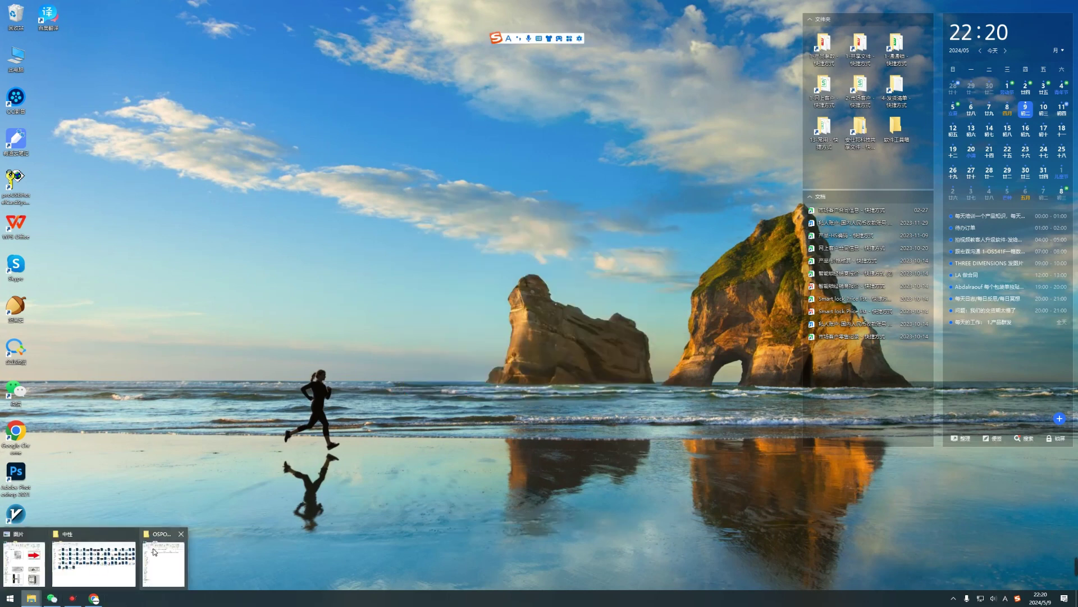
{"action": "left_click", "coordinate": [158, 555]}
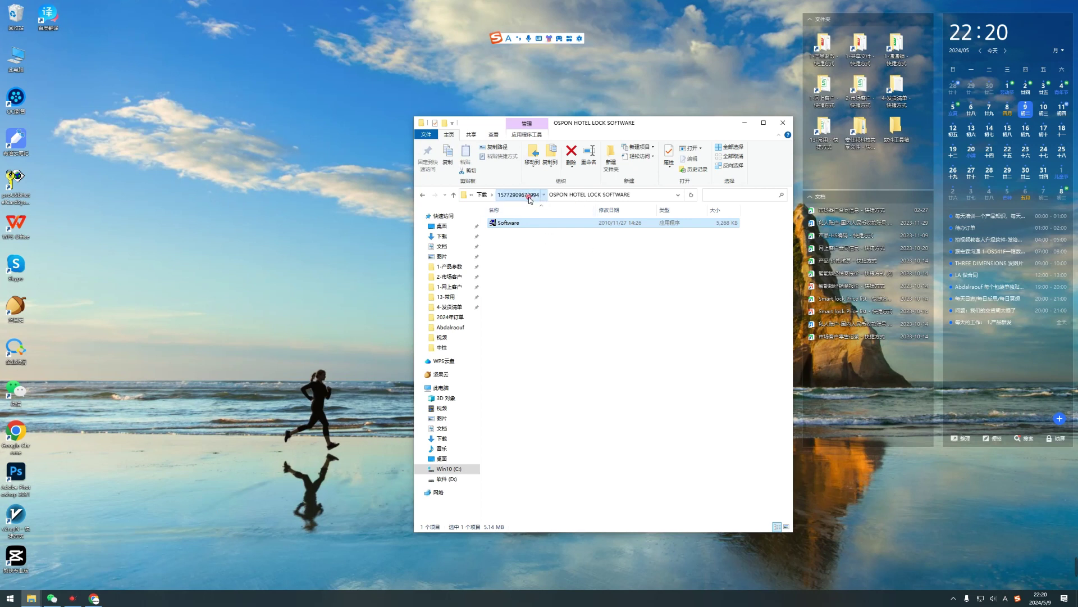
{"action": "left_click", "coordinate": [519, 195]}
{"action": "left_click", "coordinate": [580, 196]}
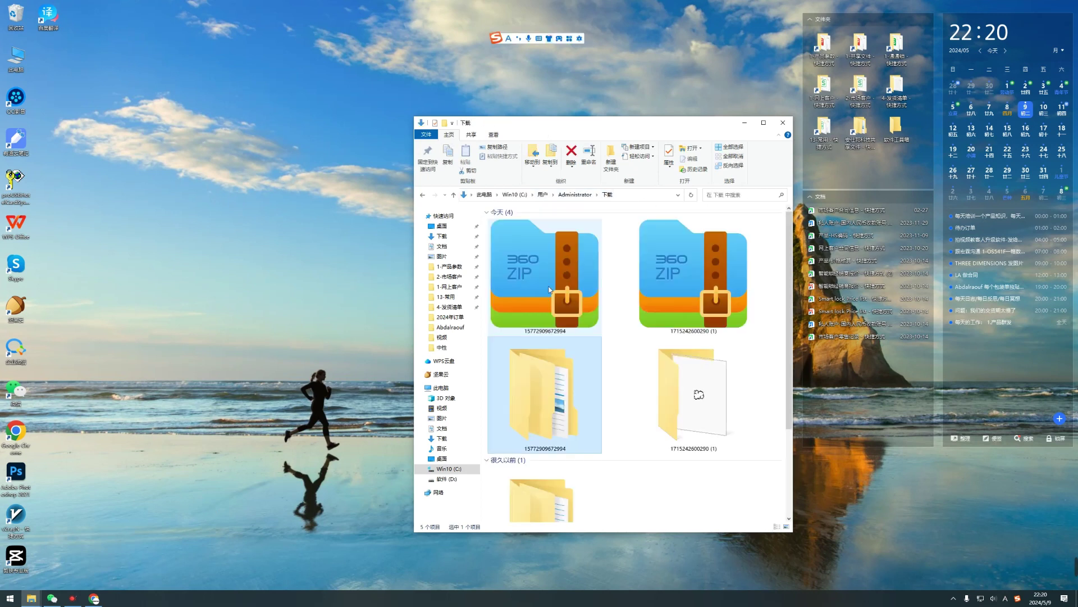
{"action": "double_click", "coordinate": [689, 400]}
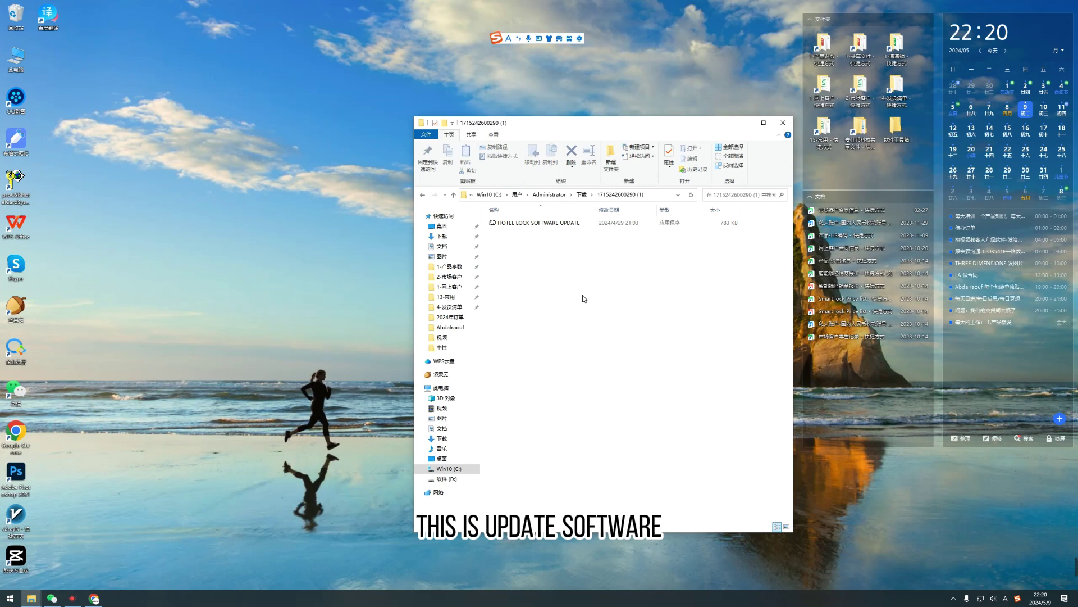
{"action": "right_click", "coordinate": [539, 225]}
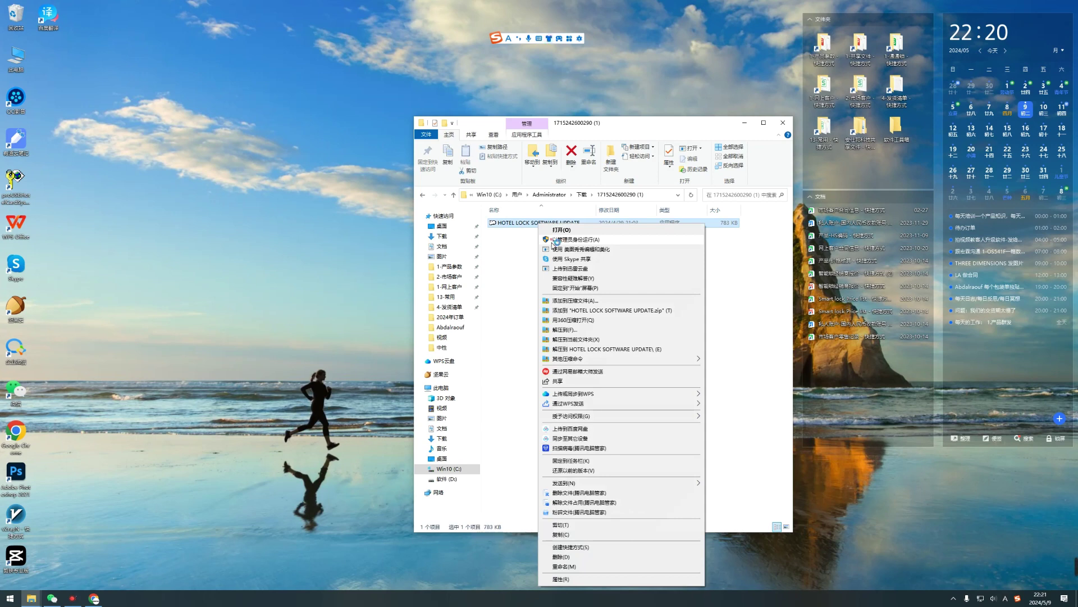
Run HOTEL LOCK SOFTWARE UPDATE as administrator, tick both confirmations, and upgrade the lock software to V9.27
{"action": "left_click", "coordinate": [555, 241]}
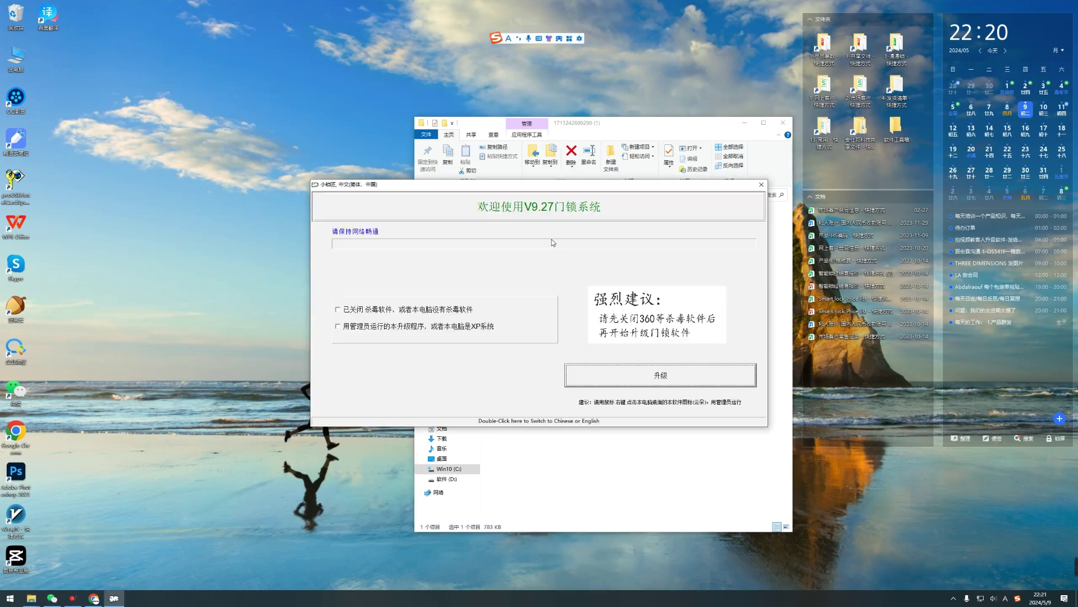
{"action": "left_click", "coordinate": [339, 310]}
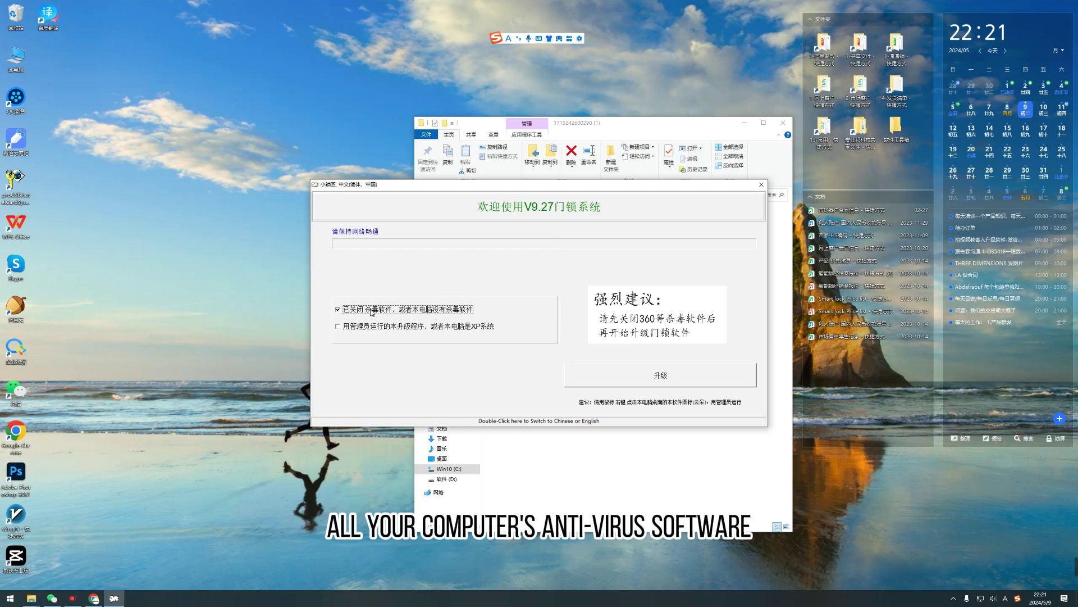
{"action": "left_click", "coordinate": [353, 331]}
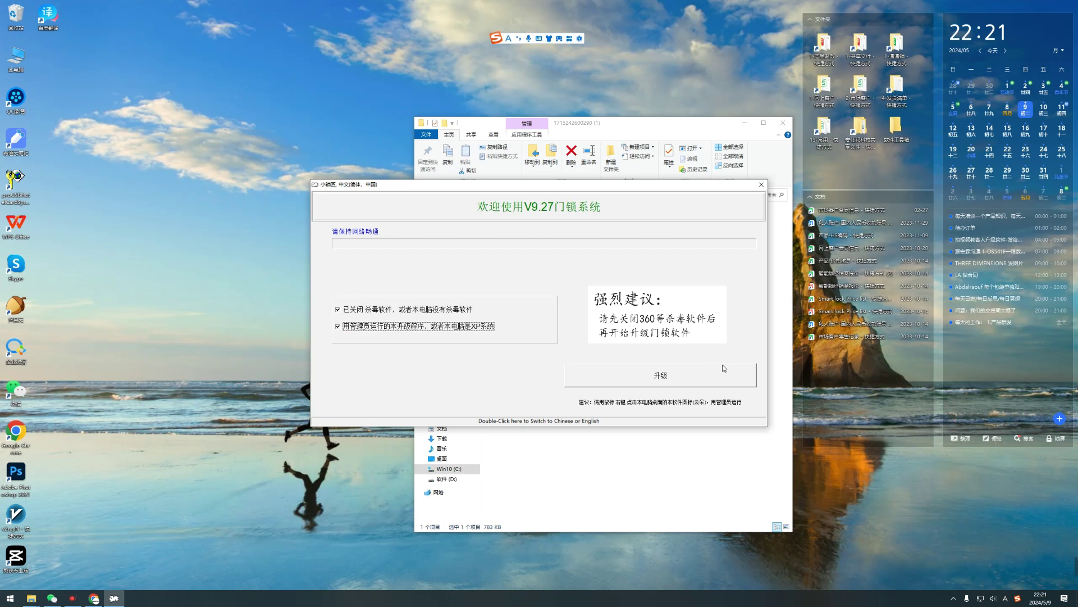
{"action": "left_click", "coordinate": [662, 377]}
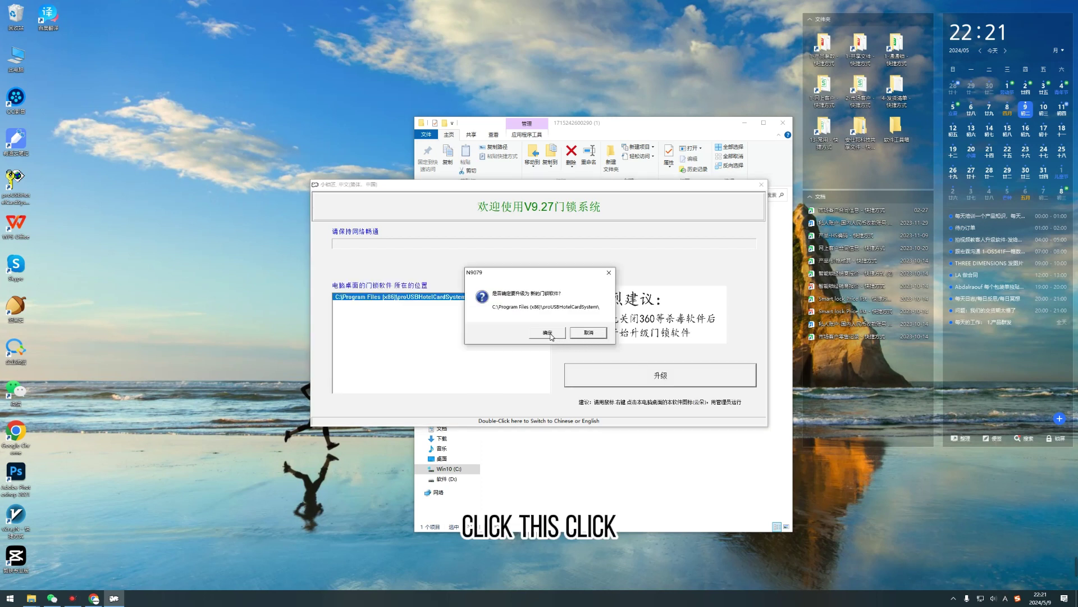
{"action": "left_click", "coordinate": [548, 333]}
{"action": "left_click", "coordinate": [552, 336]}
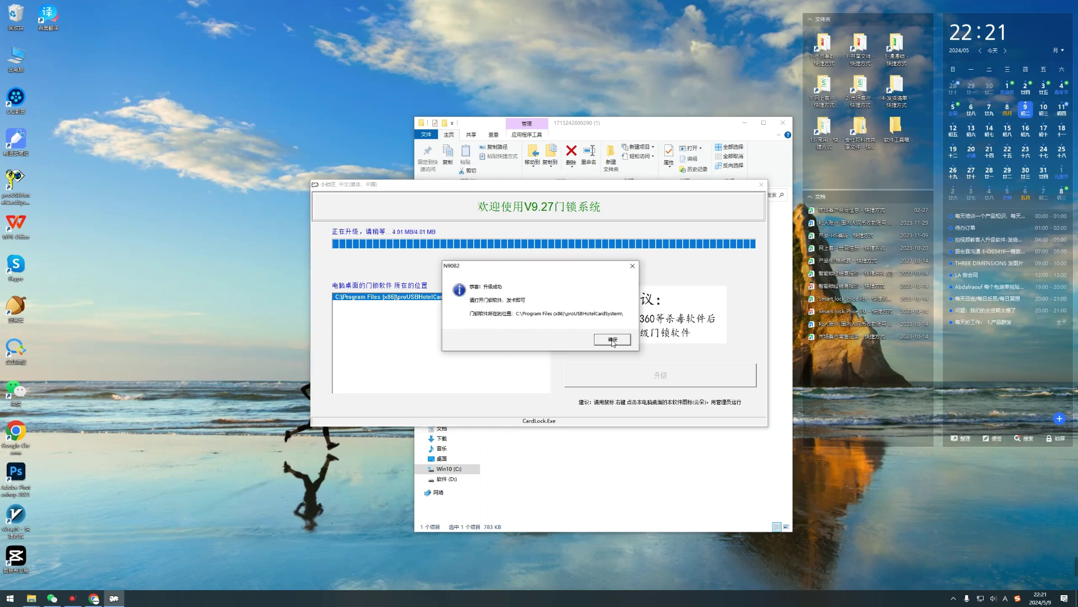
Close the updater, relaunch the card lock program, dismiss the error, and sign in as Admin to V9.27A
{"action": "left_click", "coordinate": [612, 341]}
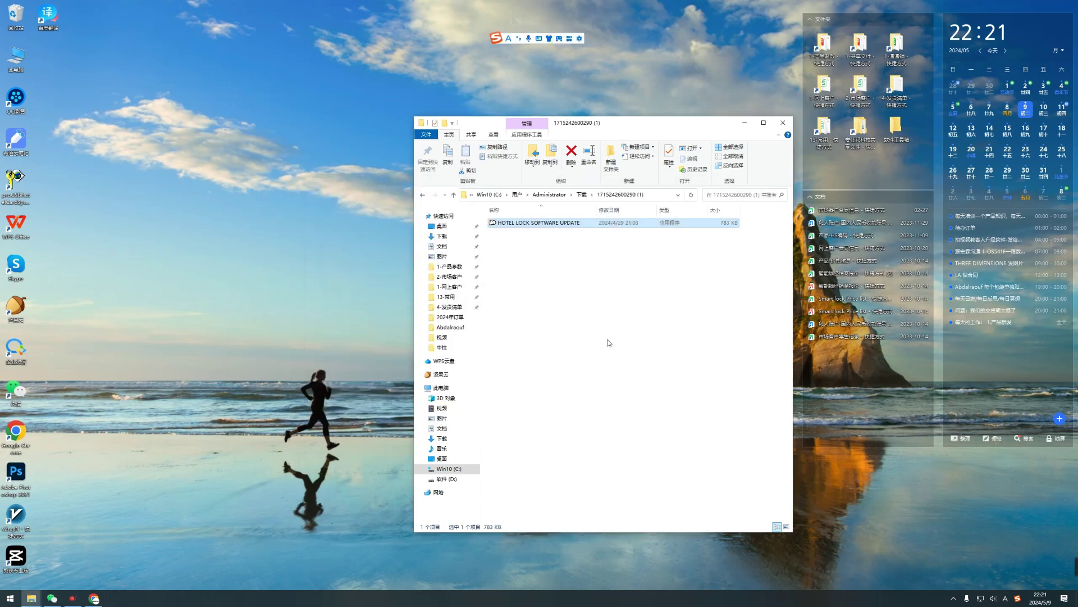
{"action": "left_click", "coordinate": [744, 122]}
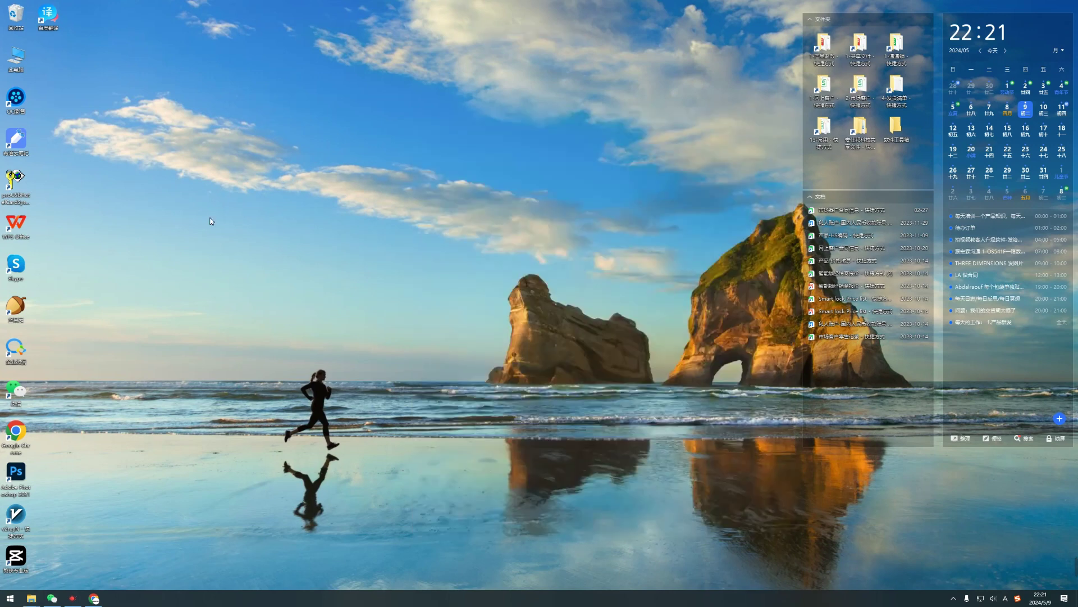
{"action": "double_click", "coordinate": [17, 198]}
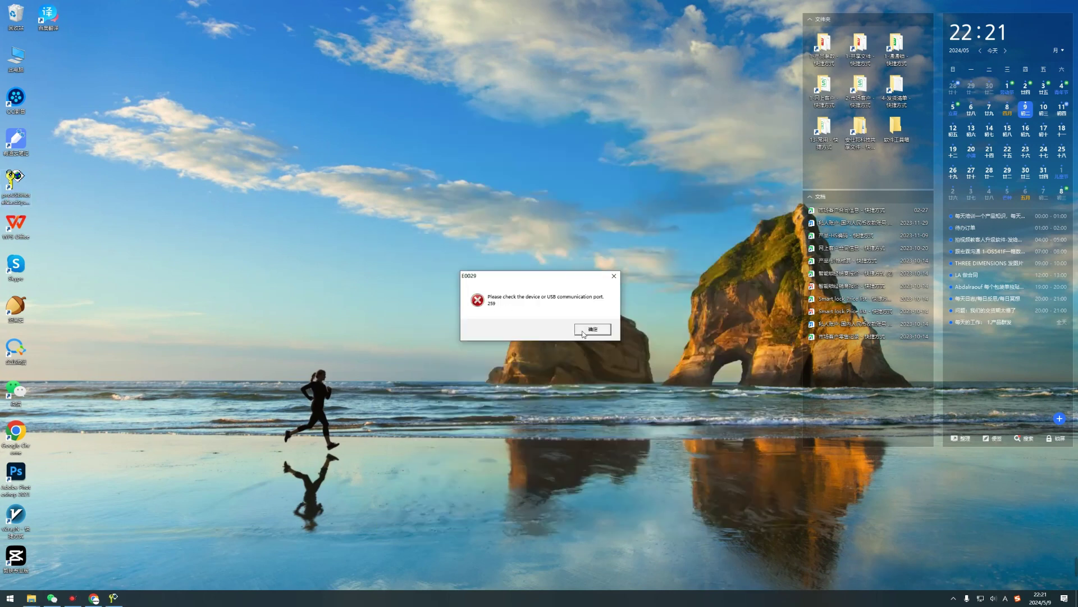
{"action": "left_click", "coordinate": [584, 332]}
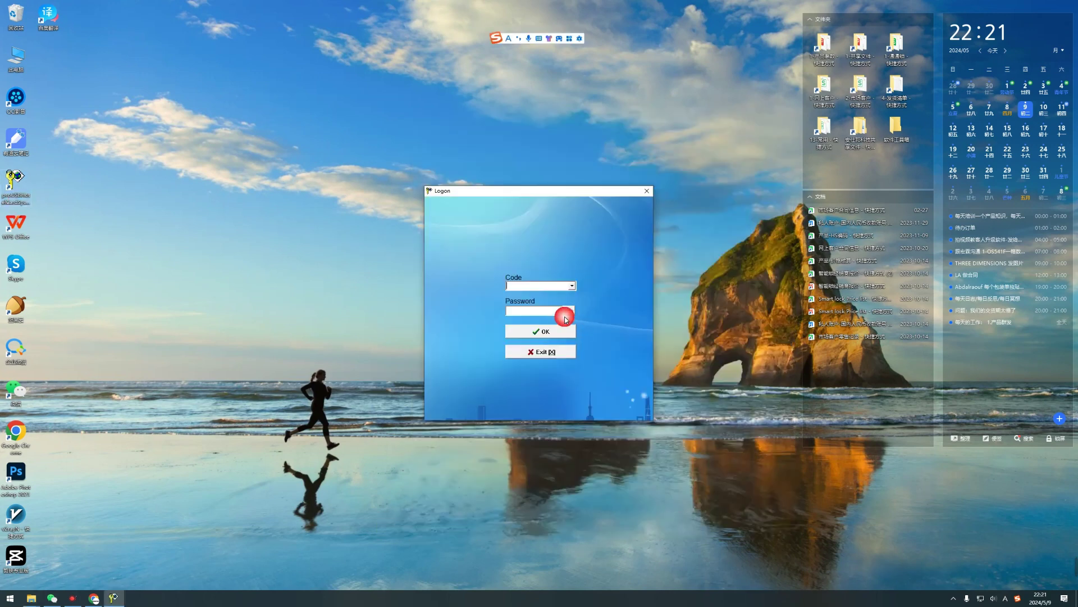
{"action": "left_click", "coordinate": [571, 286]}
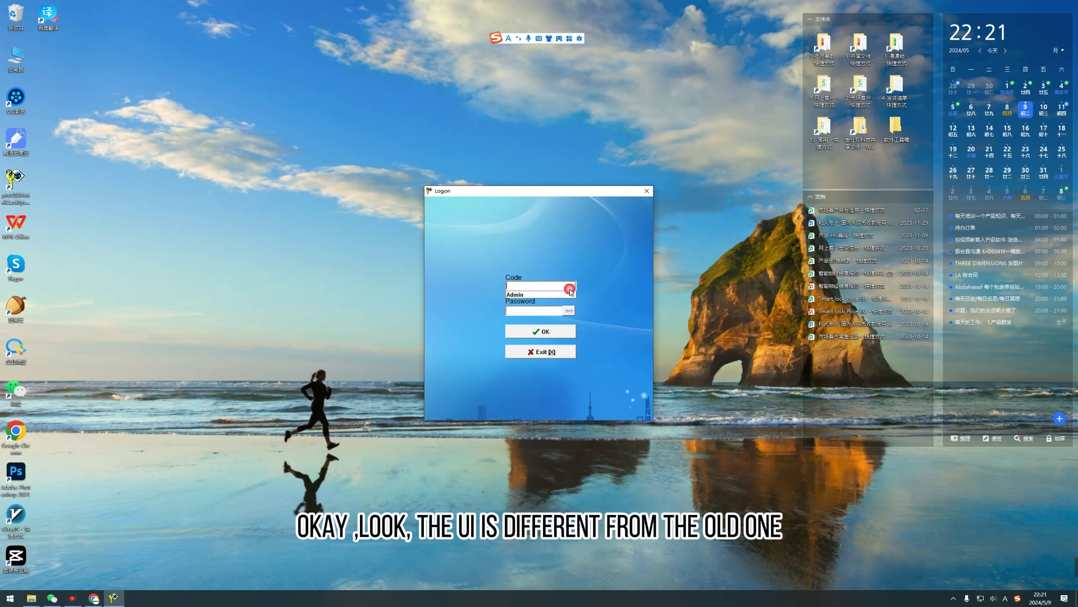
{"action": "left_click", "coordinate": [550, 294]}
{"action": "left_click", "coordinate": [541, 334]}
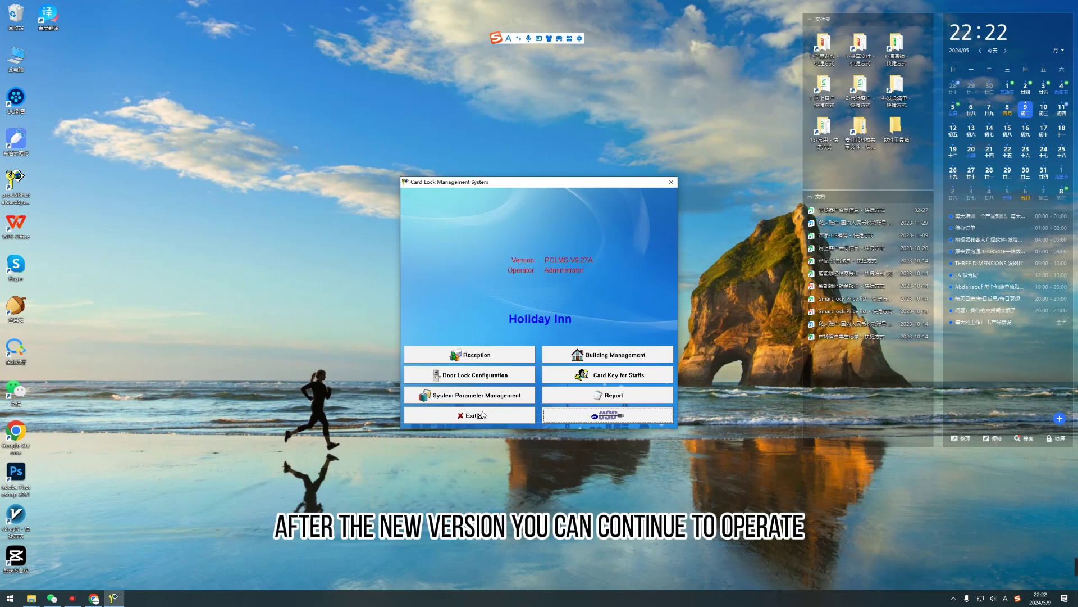
Check Building Management, then open System Parameter Management
{"action": "left_click", "coordinate": [602, 355]}
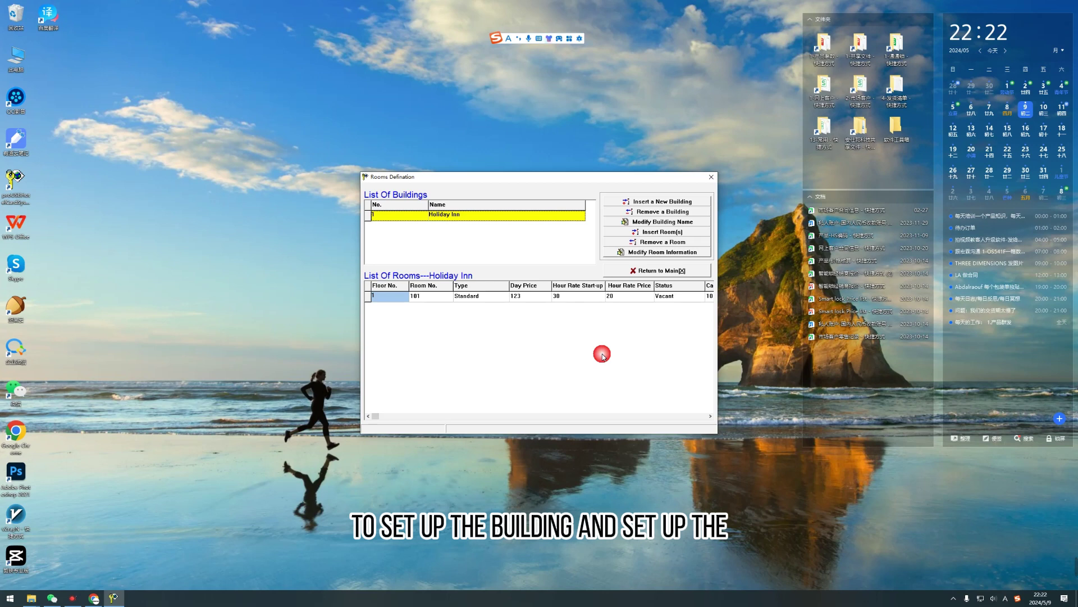
{"action": "left_click", "coordinate": [653, 271]}
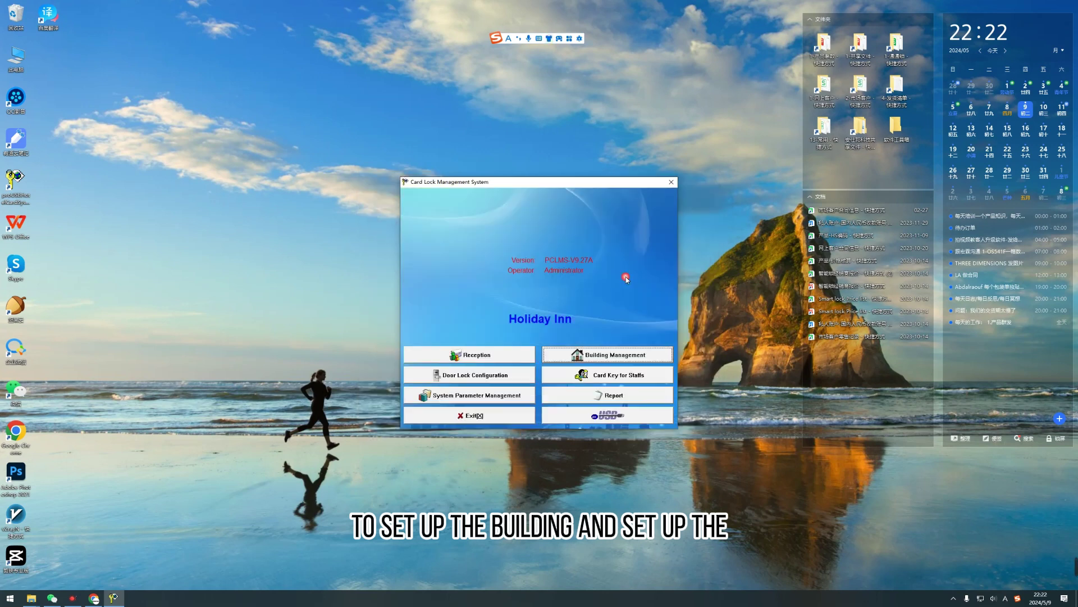
{"action": "left_click", "coordinate": [465, 396]}
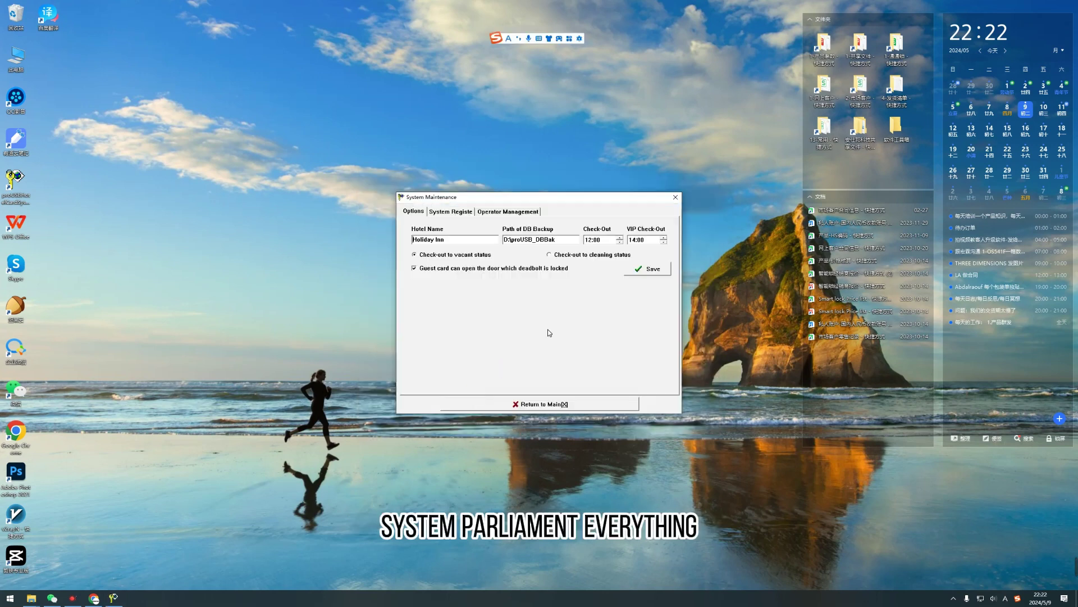